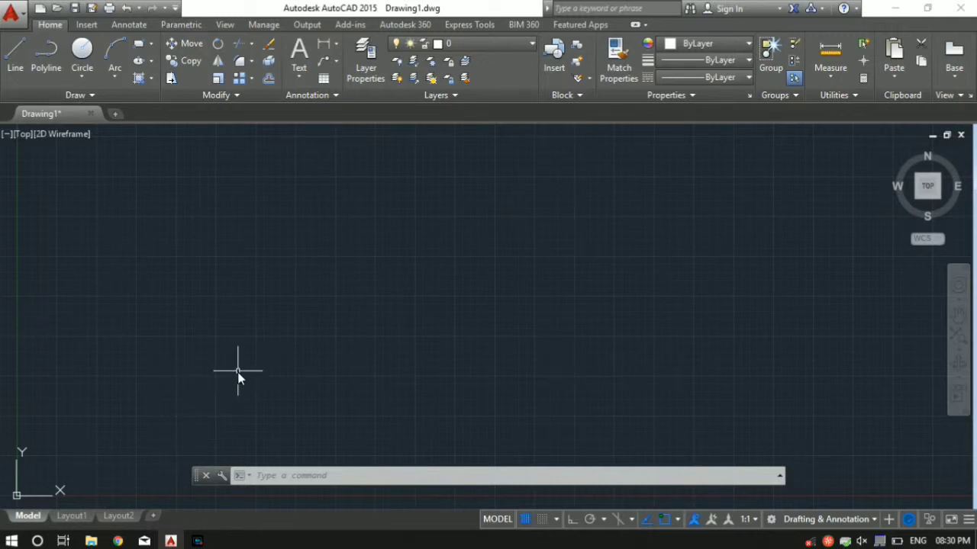
# Draw a rectangle with REC by picking two opposite corners near the drawing's centre
pyautogui.write('RE')
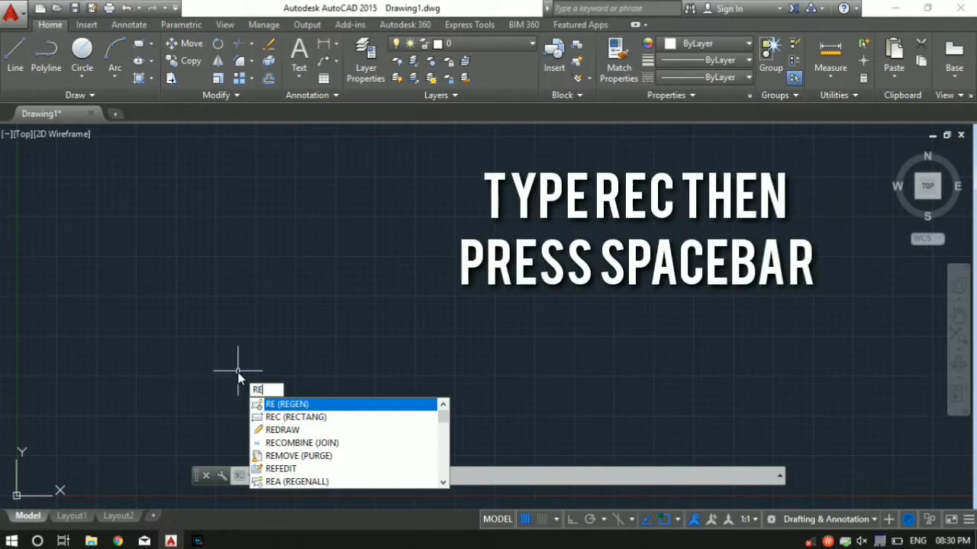
pyautogui.write('C')
pyautogui.press('space')
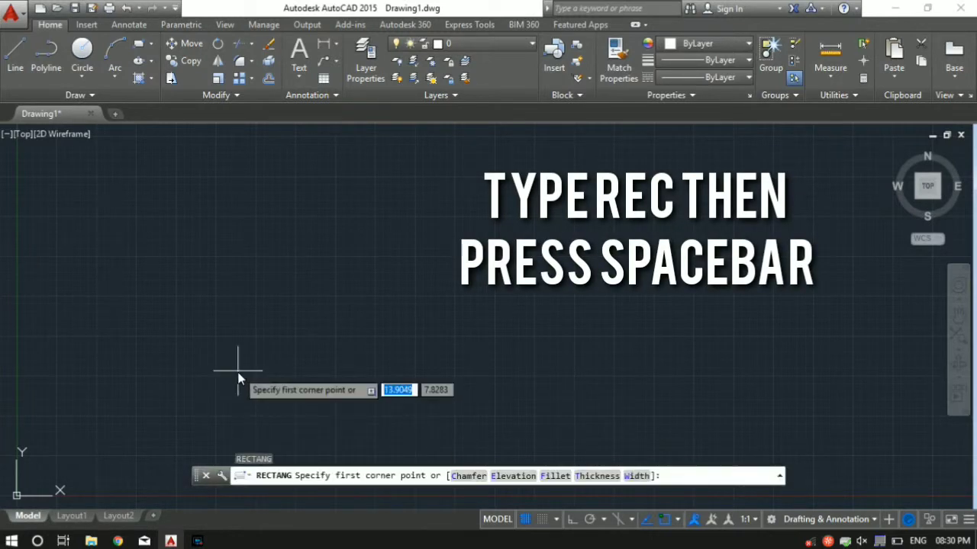
pyautogui.click(322, 215)
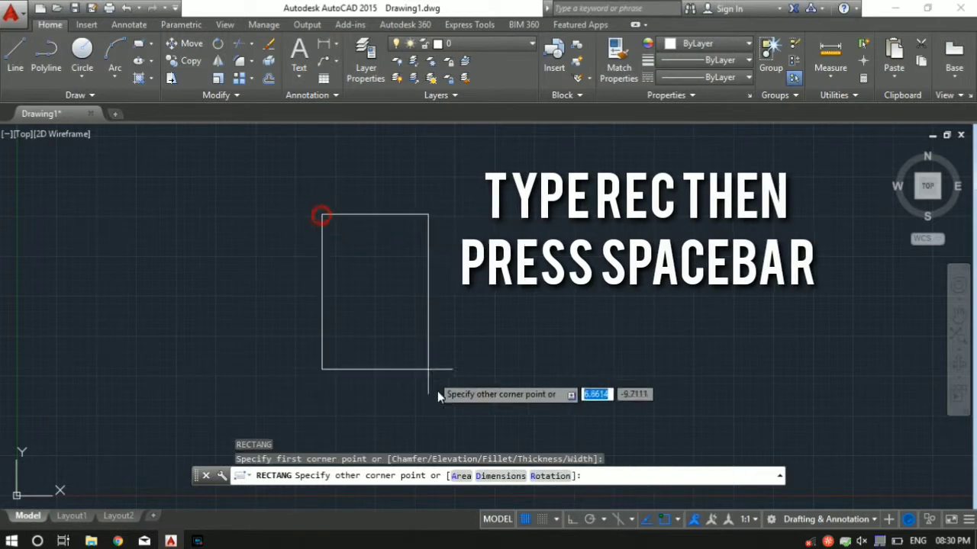
pyautogui.click(489, 359)
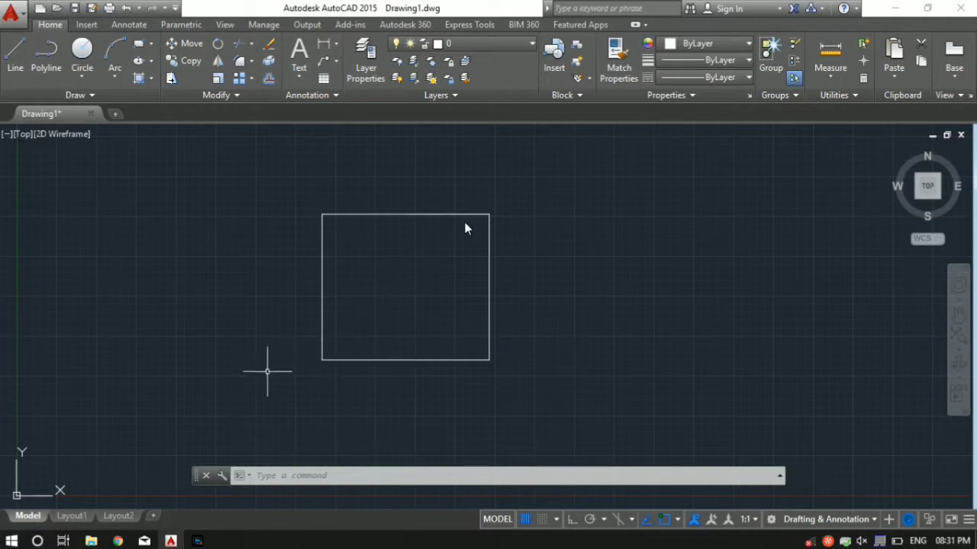
# Rotate the window-selected rectangle 45 degrees about its lower-right corner using RO
pyautogui.click(552, 384)
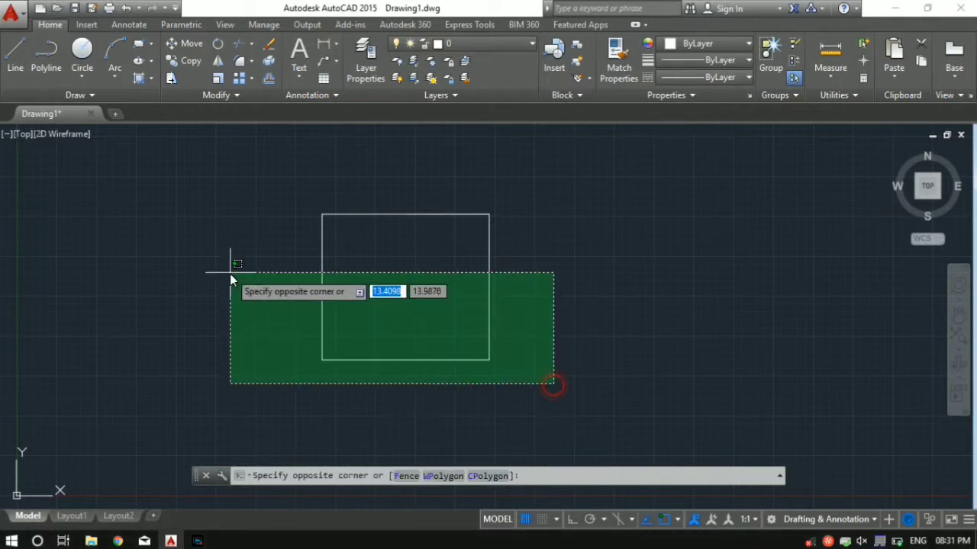
pyautogui.click(259, 176)
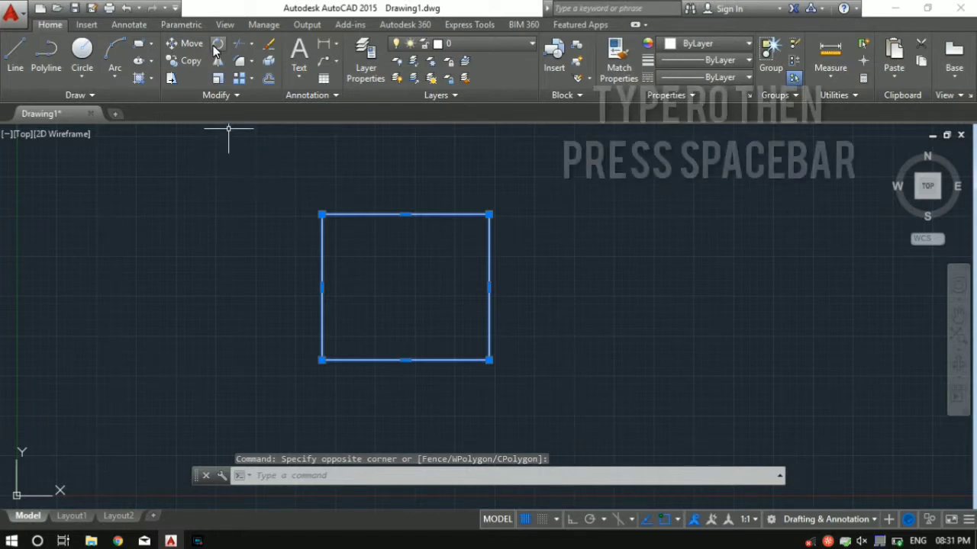
pyautogui.write('RO')
pyautogui.press('space')
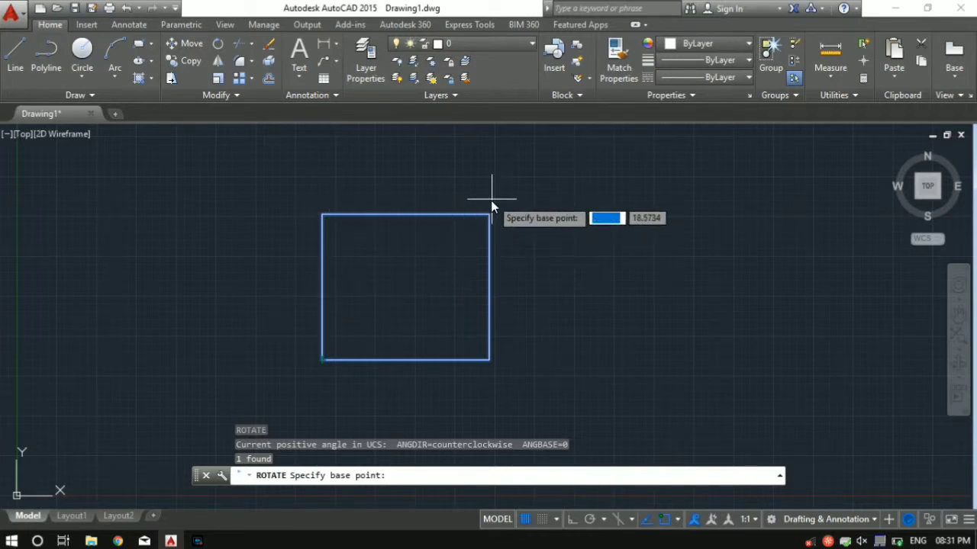
pyautogui.click(491, 357)
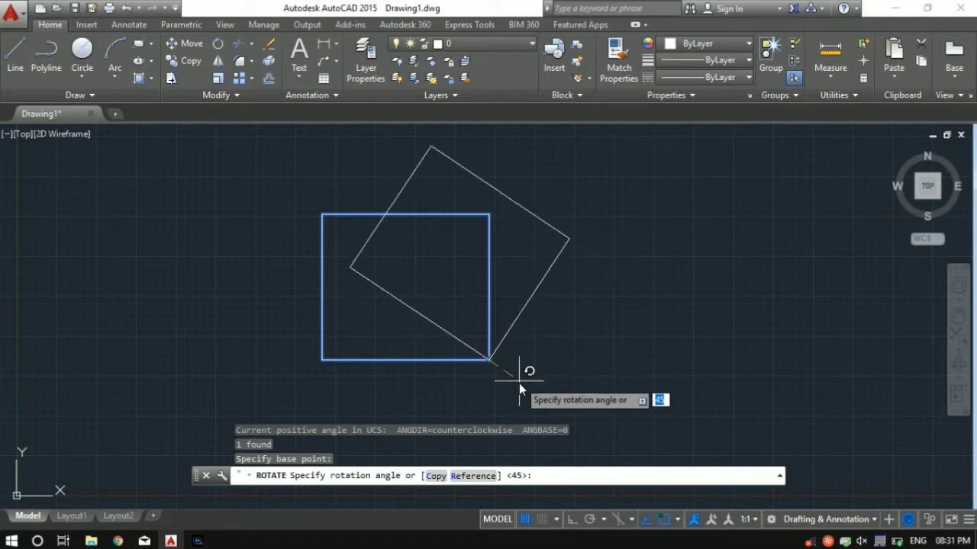
pyautogui.write('45')
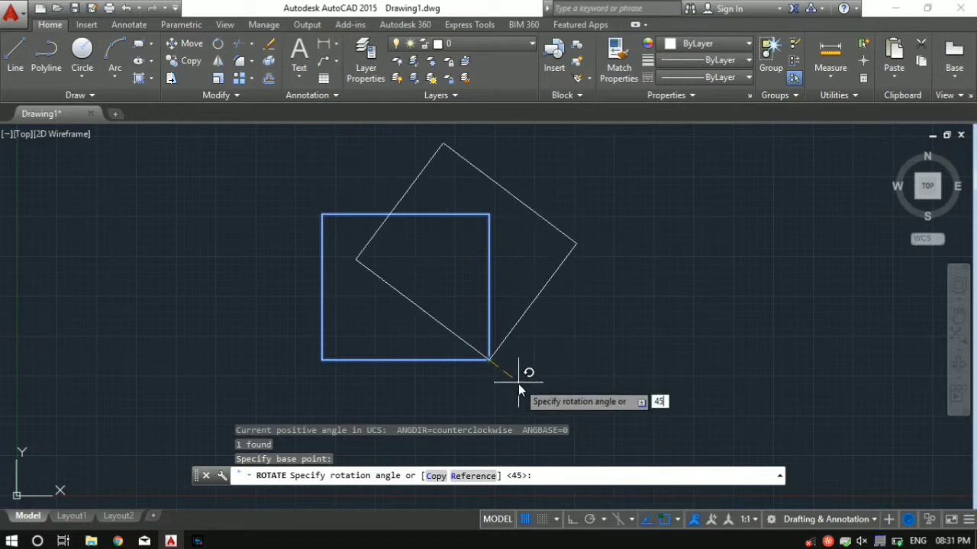
pyautogui.press('Return')
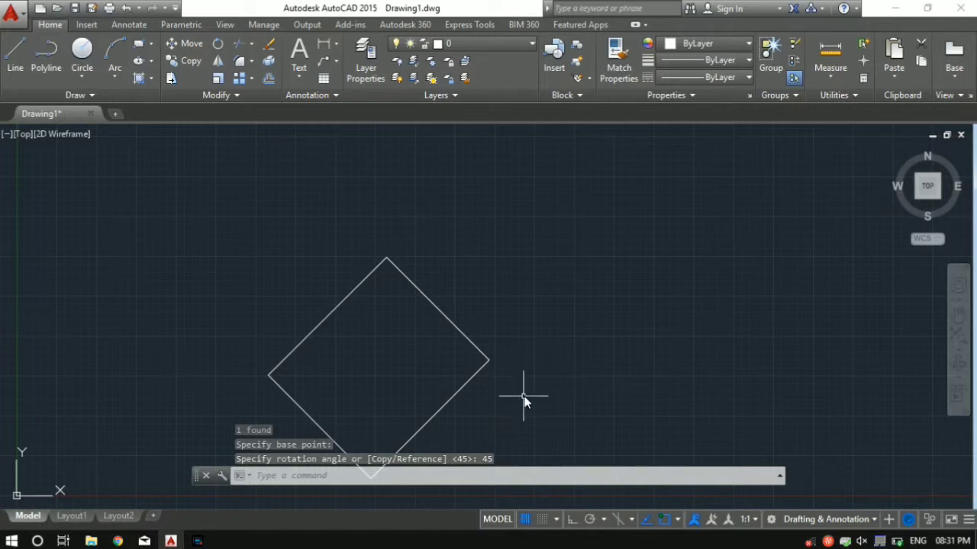
pyautogui.moveTo(517, 401); pyautogui.dragTo(558, 274, button='middle')
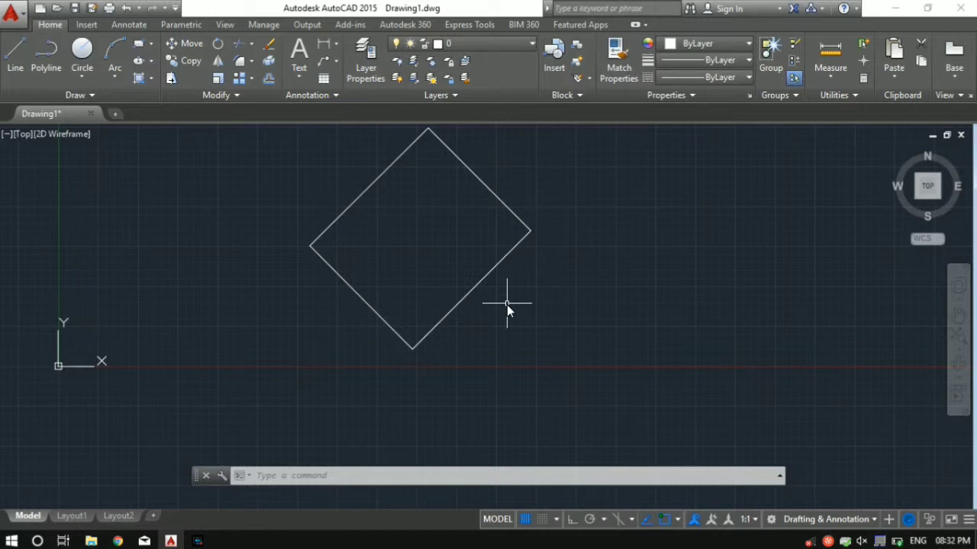
pyautogui.hotkey('ctrl', 'z')
pyautogui.hotkey('ctrl', 'z')
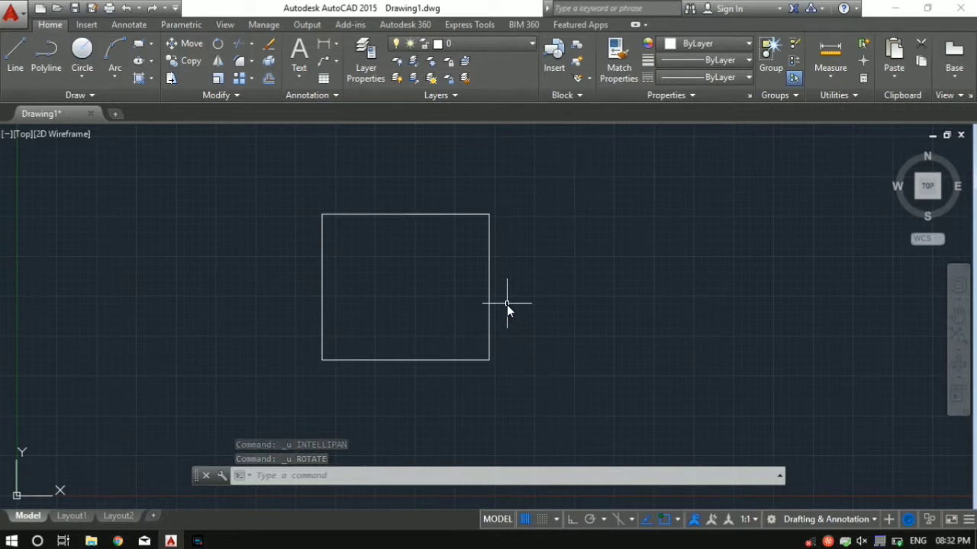
pyautogui.hotkey('ctrl', 'y')
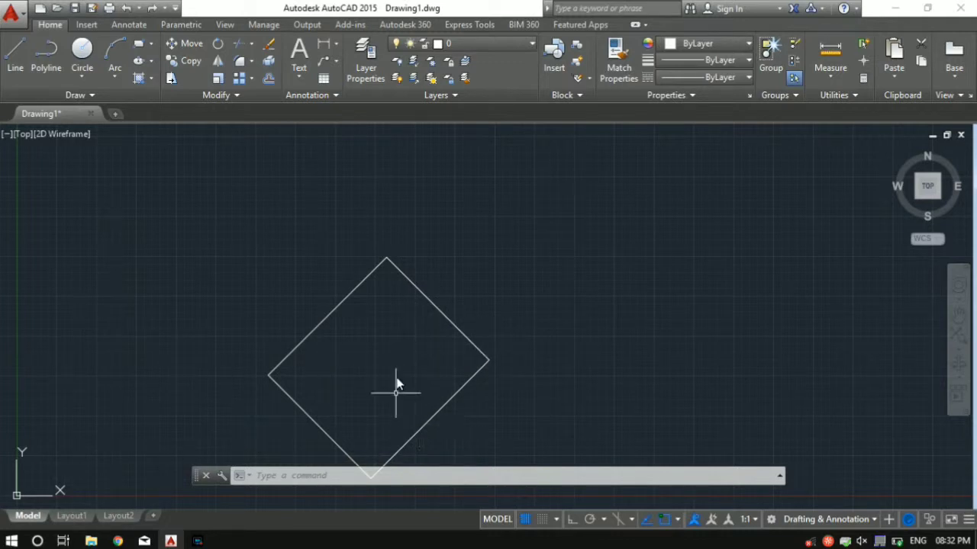
# Rotate a copy of the diamond 180 degrees about its left corner, keeping the original
pyautogui.moveTo(456, 373)
pyautogui.mouseDown(button='middle')
pyautogui.moveTo(478, 399)
pyautogui.moveTo(544, 334)
pyautogui.mouseUp(button='middle')
pyautogui.click(547, 372)
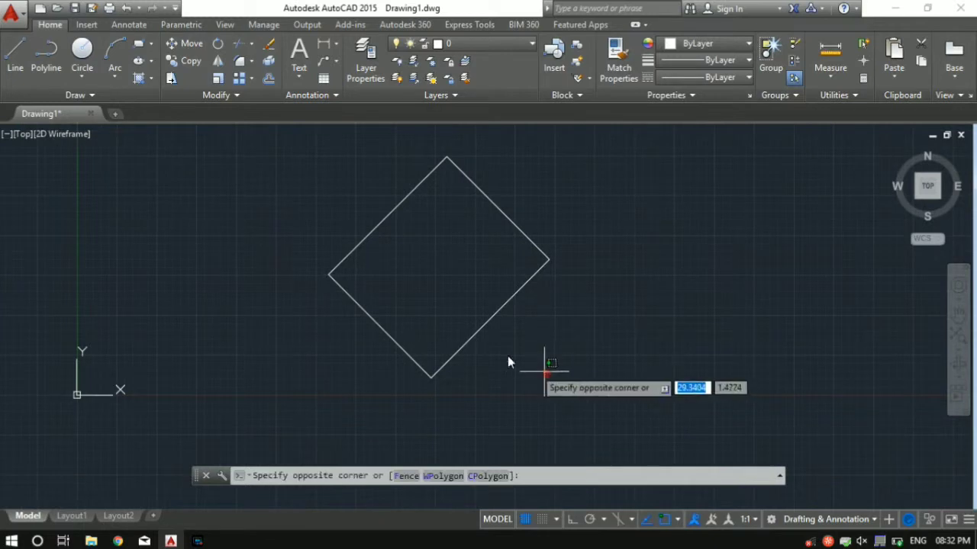
pyautogui.click(323, 162)
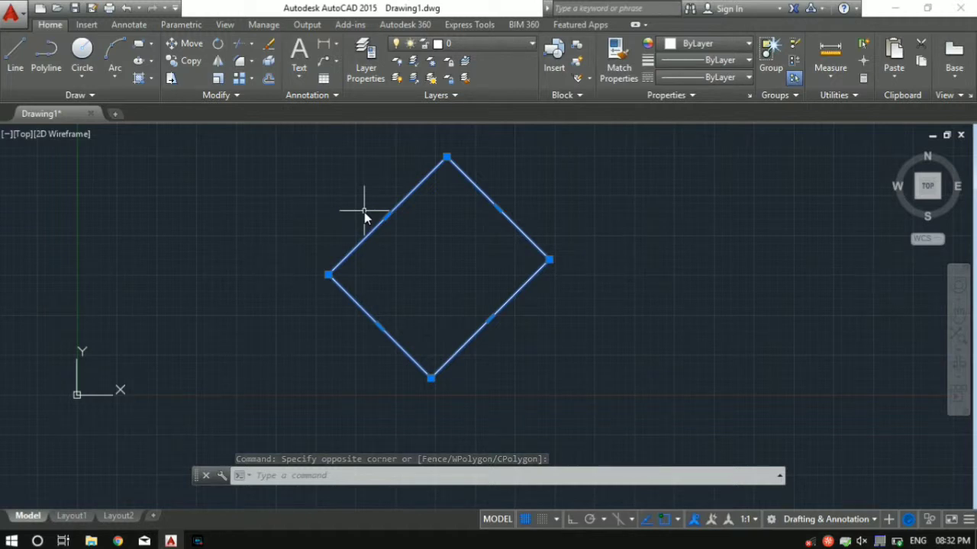
pyautogui.write('ro')
pyautogui.press('Return')
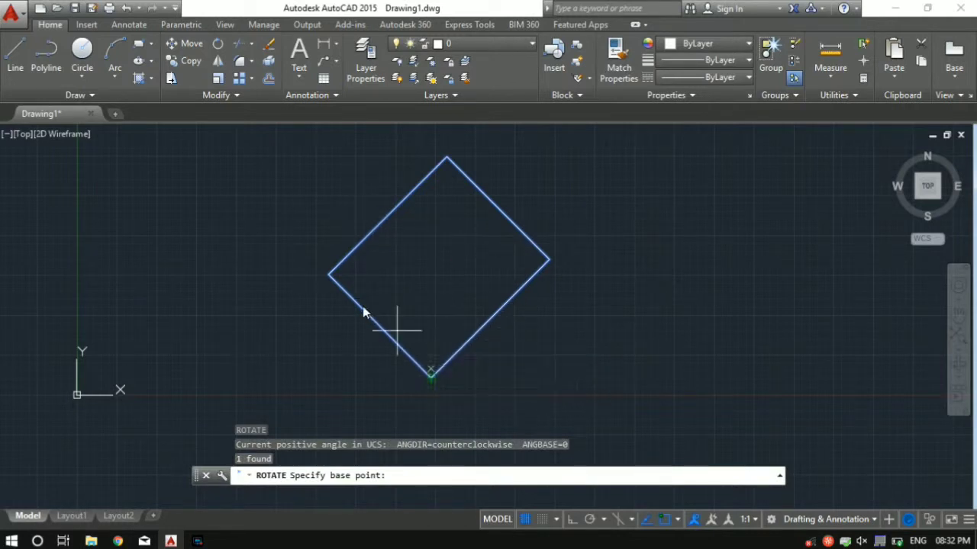
pyautogui.click(331, 274)
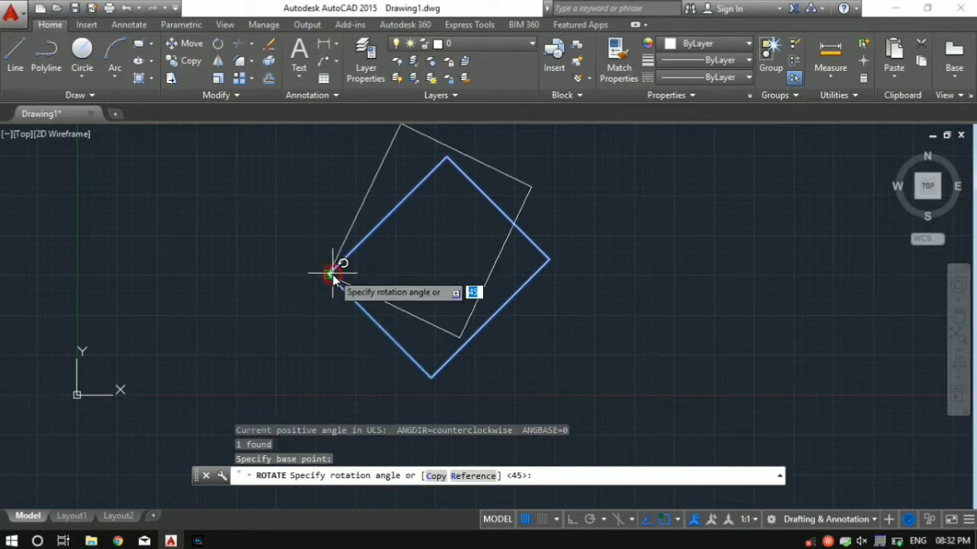
pyautogui.click(435, 476)
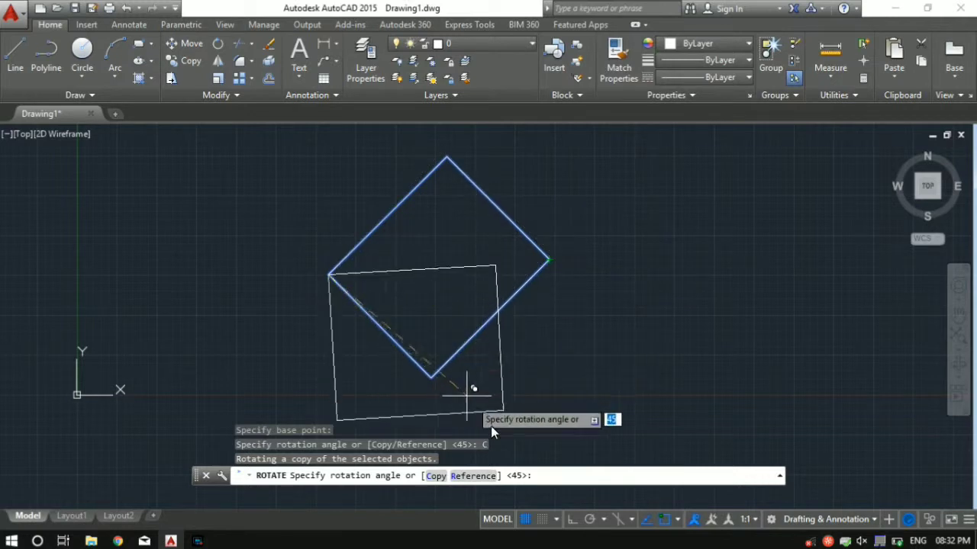
pyautogui.click(549, 476)
pyautogui.write('18')
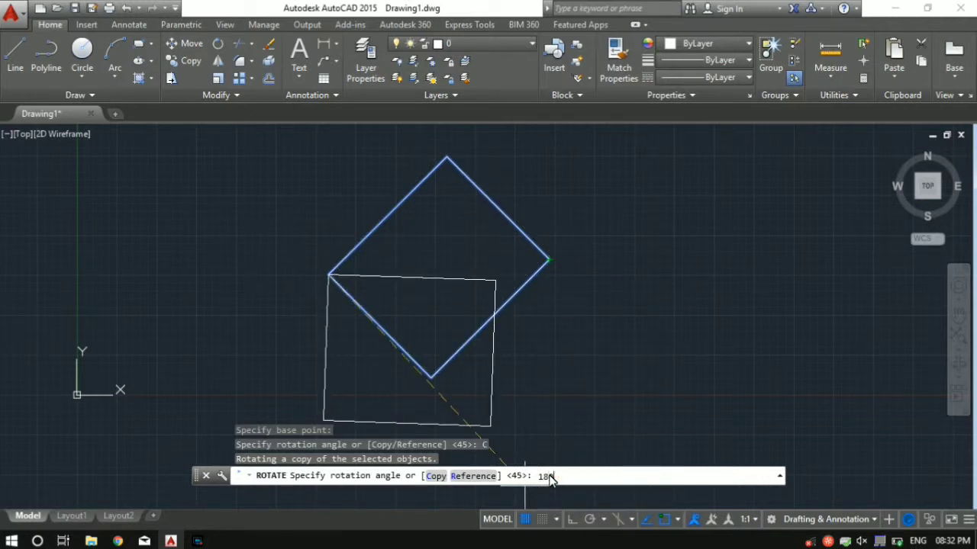
pyautogui.write('0')
pyautogui.press('Return')
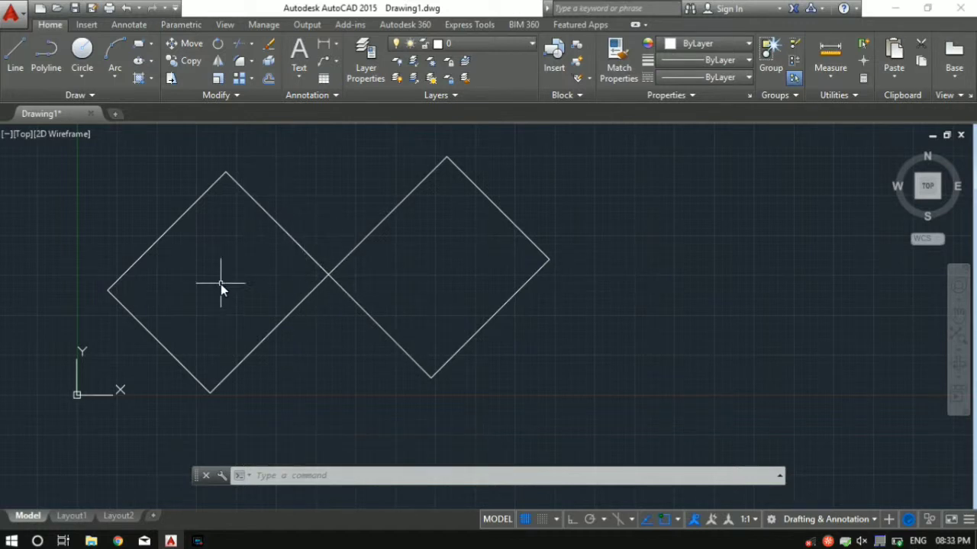
# Draw one vertical line to the right of the diamonds with Ortho on
pyautogui.moveTo(376, 257)
pyautogui.mouseDown(button='middle')
pyautogui.moveTo(395, 259)
pyautogui.moveTo(398, 287)
pyautogui.mouseUp(button='middle')
pyautogui.scroll(-2, 398, 288)
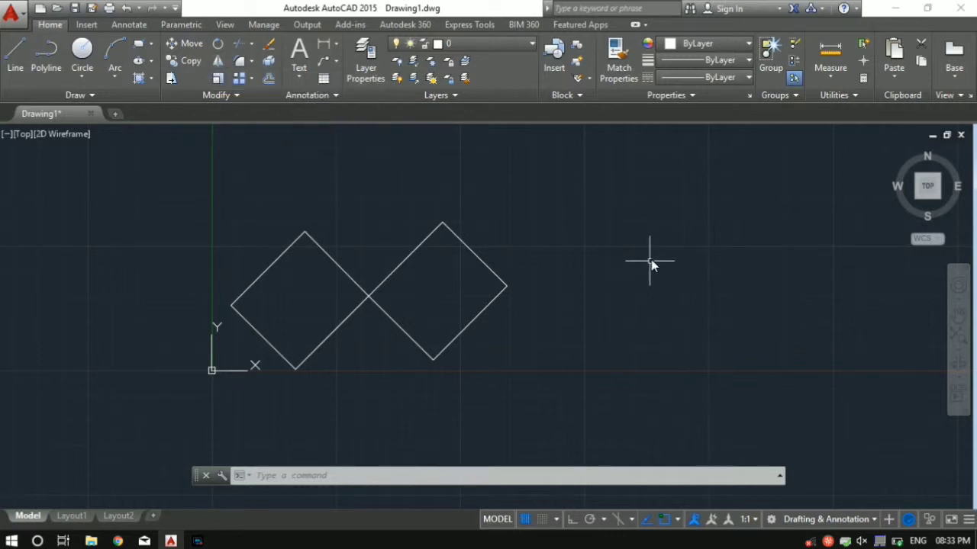
pyautogui.write('L')
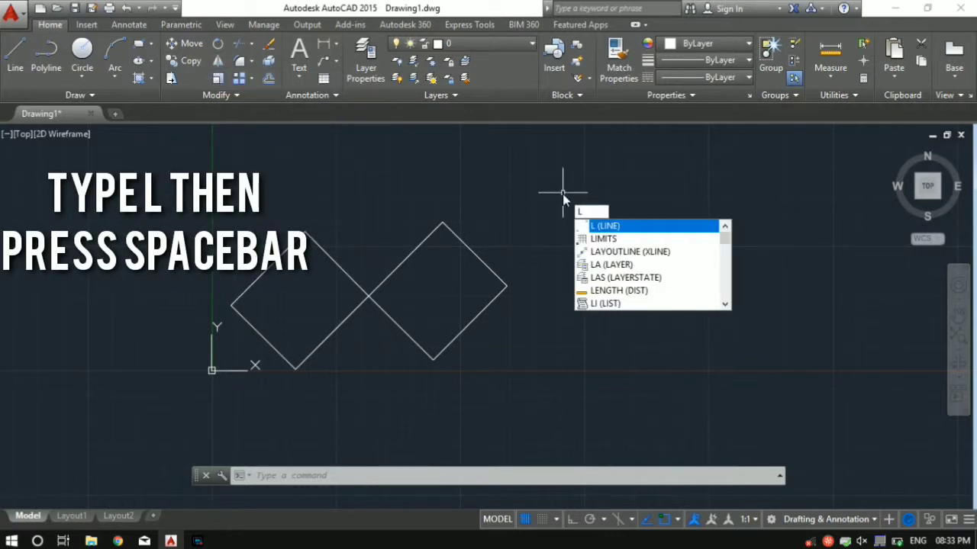
pyautogui.press('space')
pyautogui.click(561, 195)
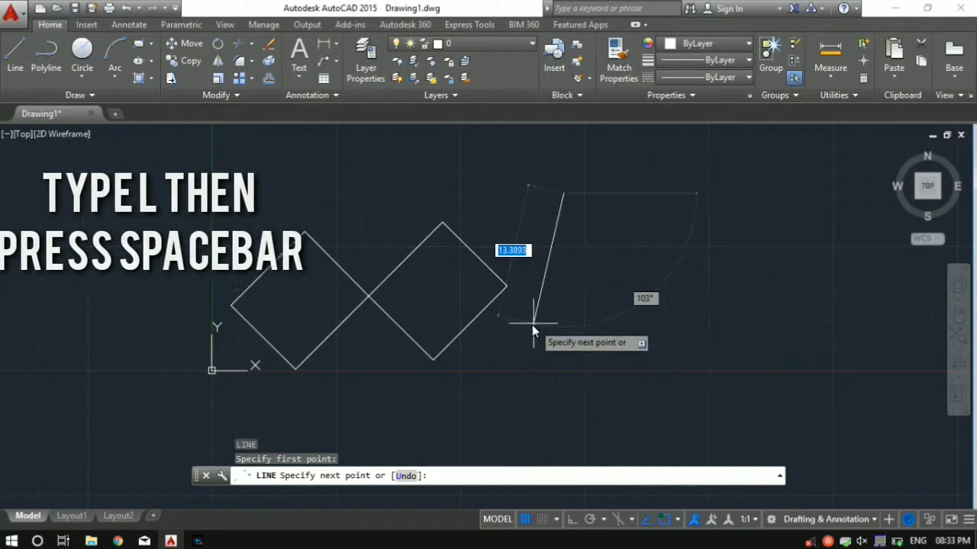
pyautogui.click(570, 521)
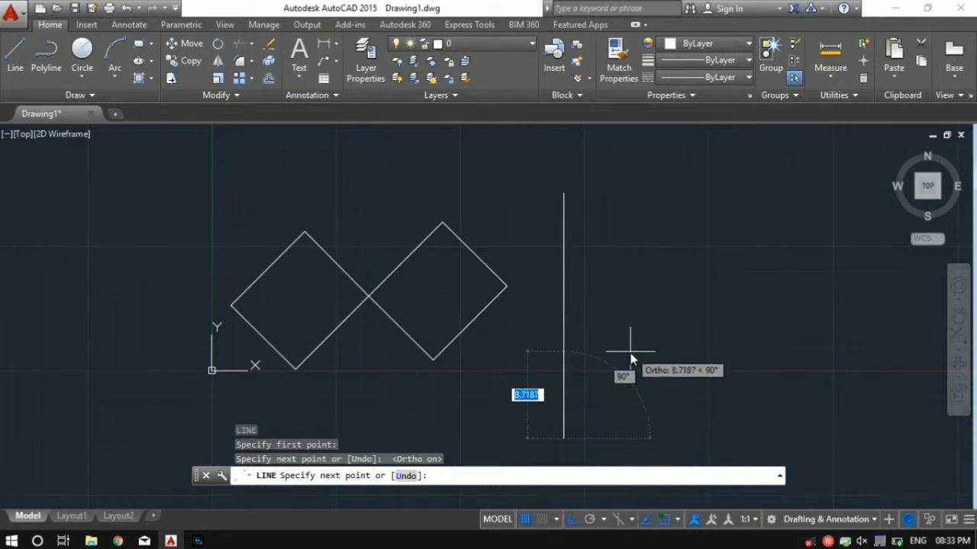
pyautogui.press('Escape')
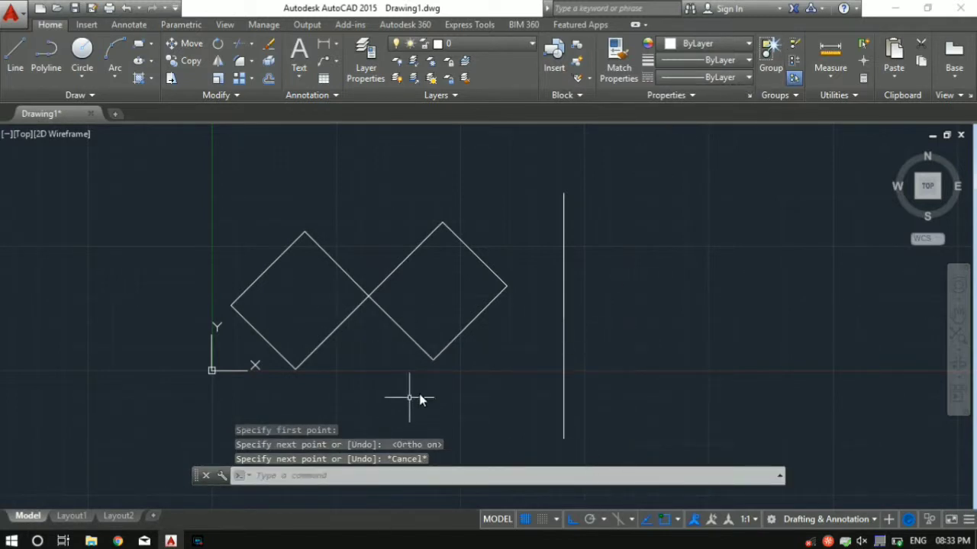
# Mirror both touching diamonds about the vertical line's endpoints, keeping the source objects
pyautogui.scroll(-2, 421, 392)
pyautogui.moveTo(420, 393); pyautogui.dragTo(455, 359, button='middle')
pyautogui.click(522, 381)
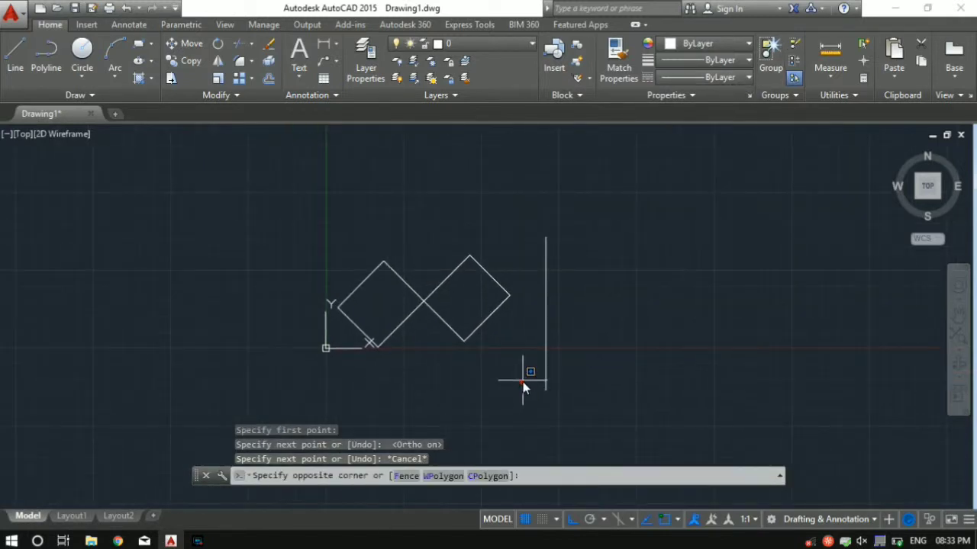
pyautogui.click(316, 249)
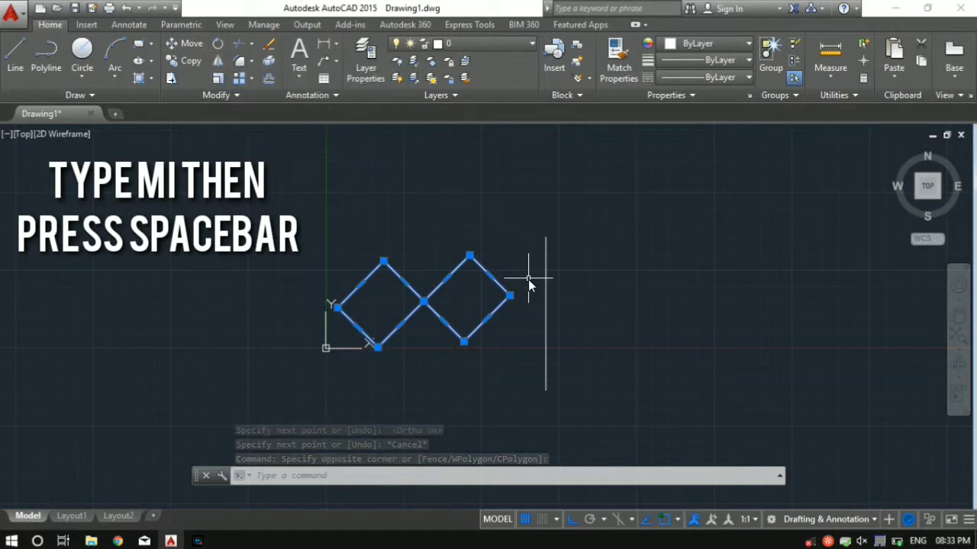
pyautogui.write('MI')
pyautogui.press('space')
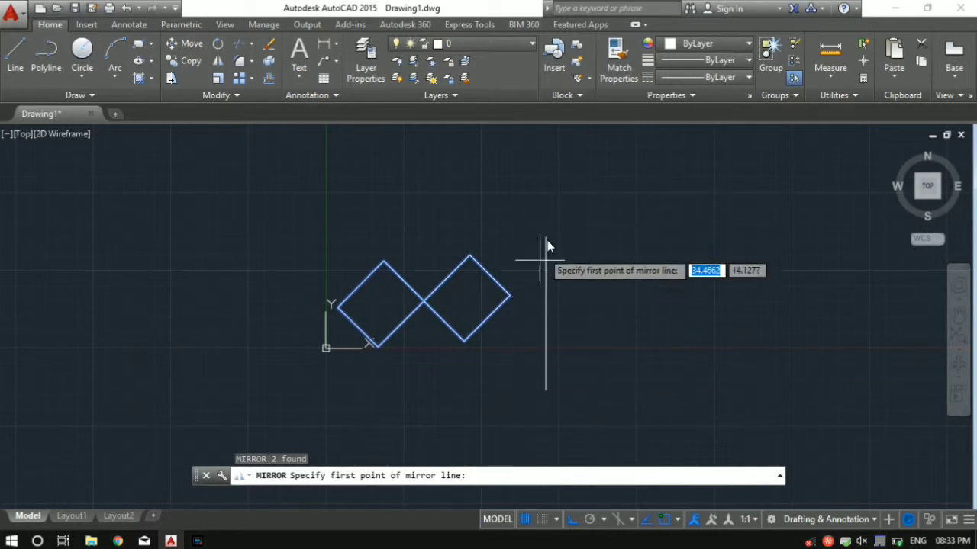
pyautogui.click(545, 390)
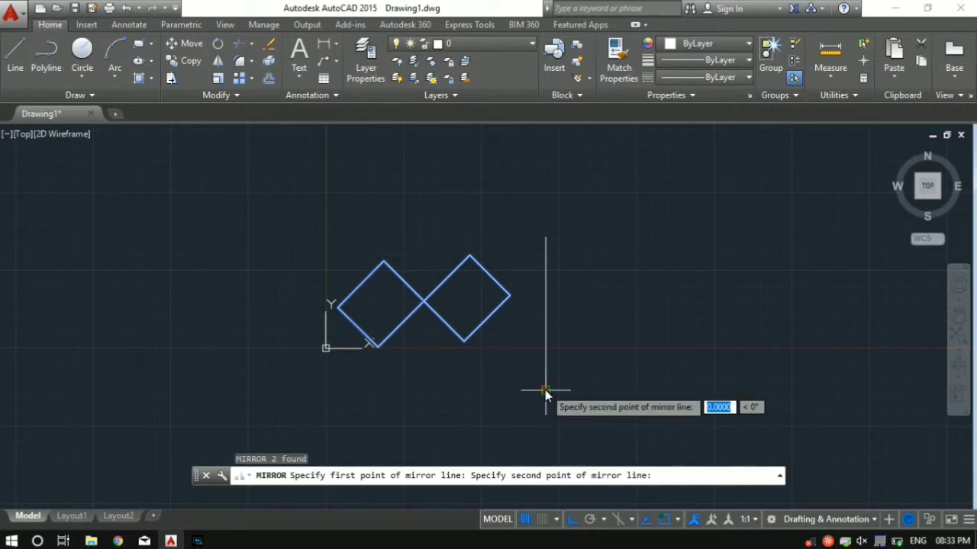
pyautogui.click(546, 239)
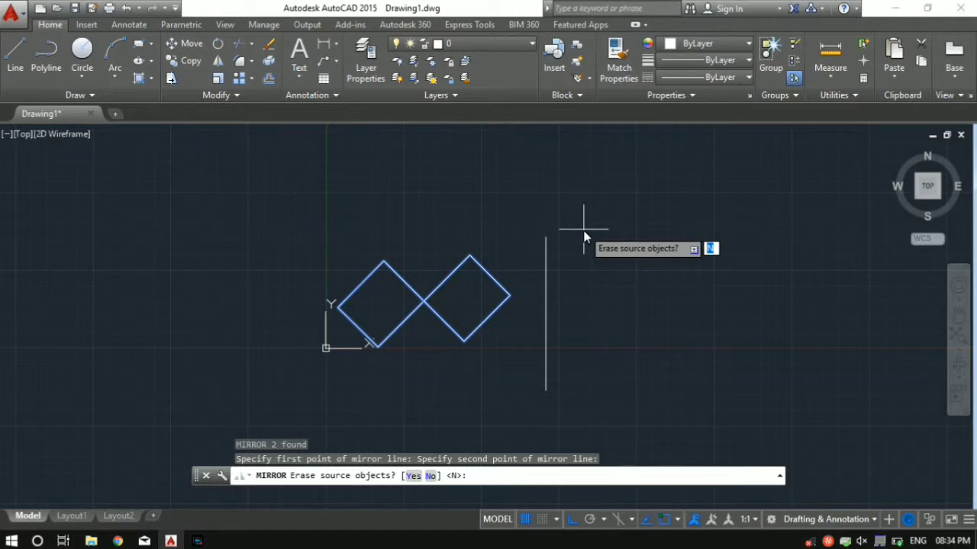
pyautogui.press('Return')
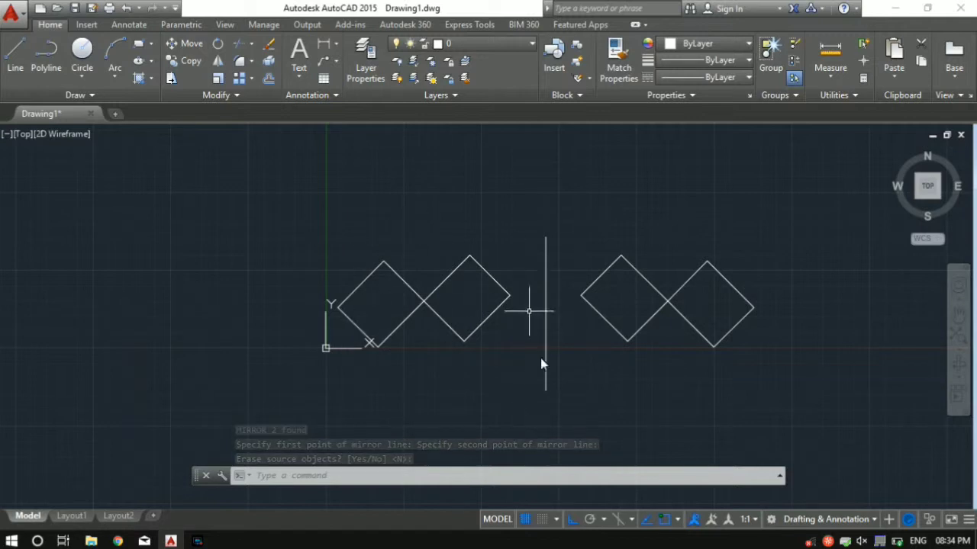
# Draw a horizontal line below the diamonds and the vertical line
pyautogui.moveTo(492, 439); pyautogui.dragTo(520, 309, button='middle')
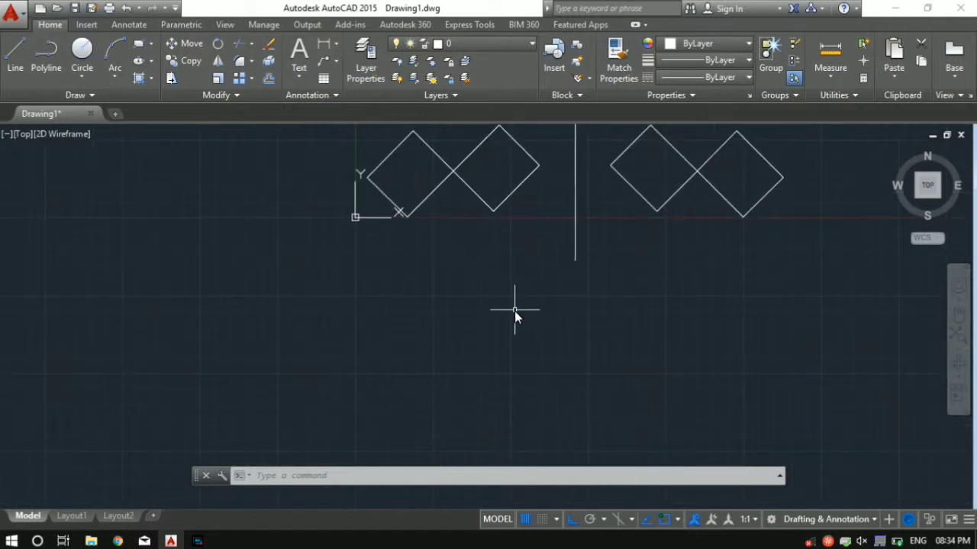
pyautogui.write('l')
pyautogui.press('Return')
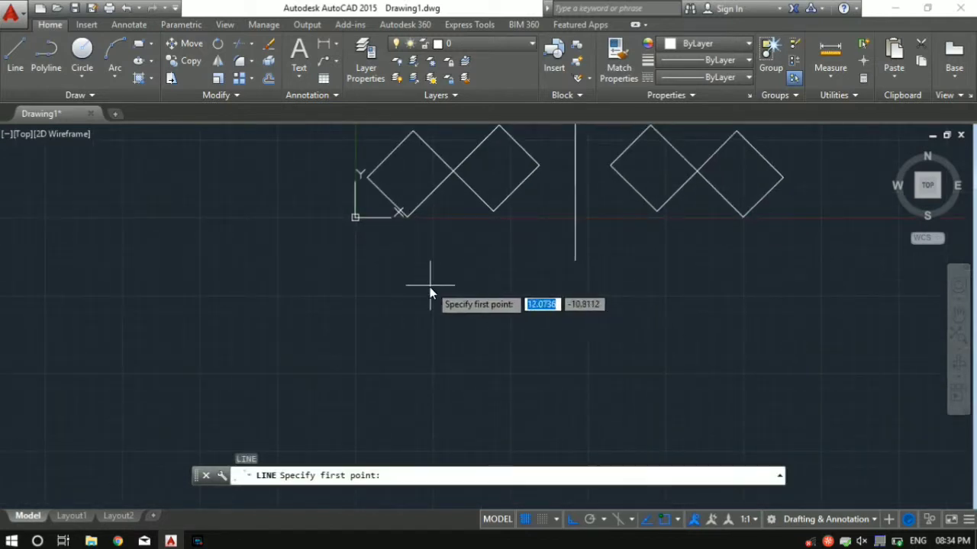
pyautogui.click(429, 287)
pyautogui.click(808, 240)
pyautogui.press('Escape')
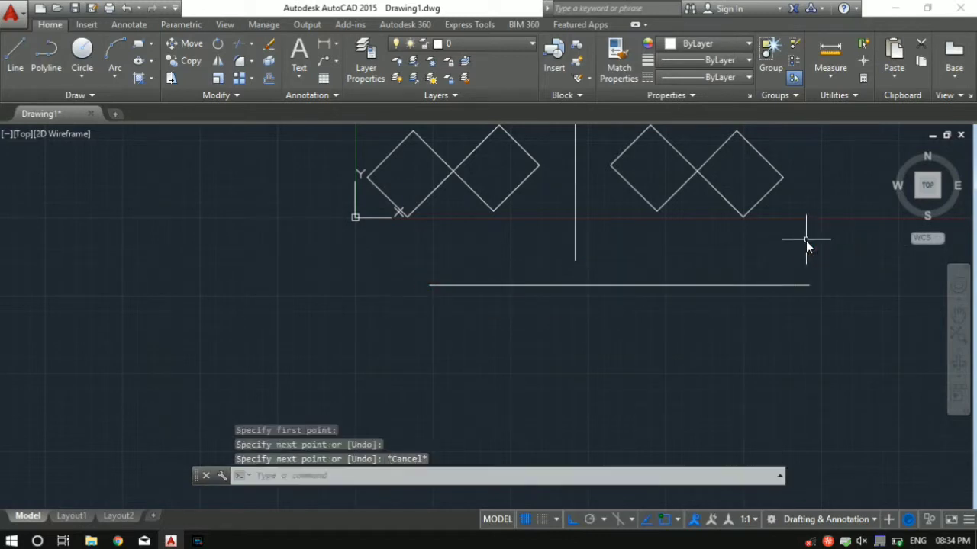
# Mirror the diamonds and vertical line about the horizontal line, erasing the originals
pyautogui.scroll(-1, 806, 240)
pyautogui.moveTo(806, 241); pyautogui.dragTo(793, 275, button='middle')
pyautogui.scroll(-1, 793, 275)
pyautogui.click(795, 277)
pyautogui.click(305, 183)
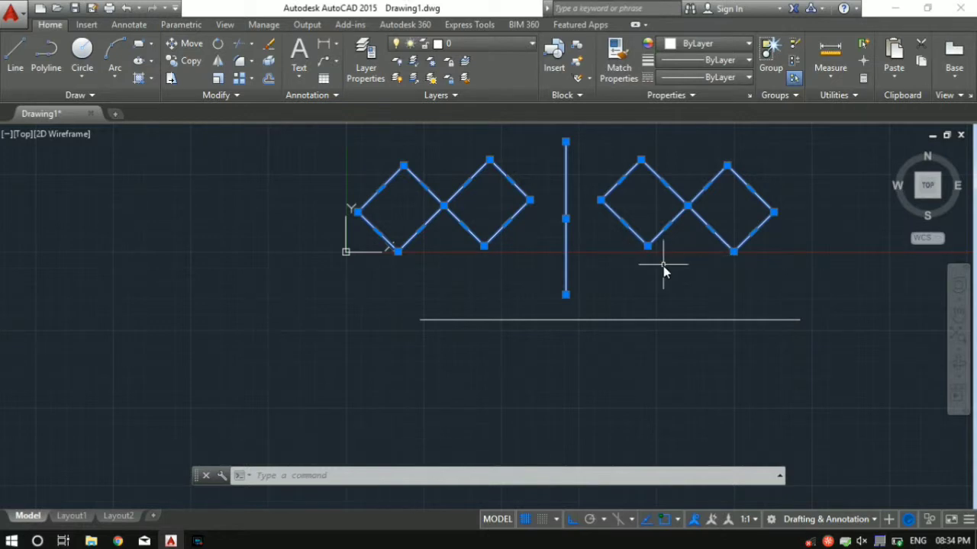
pyautogui.press('Return')
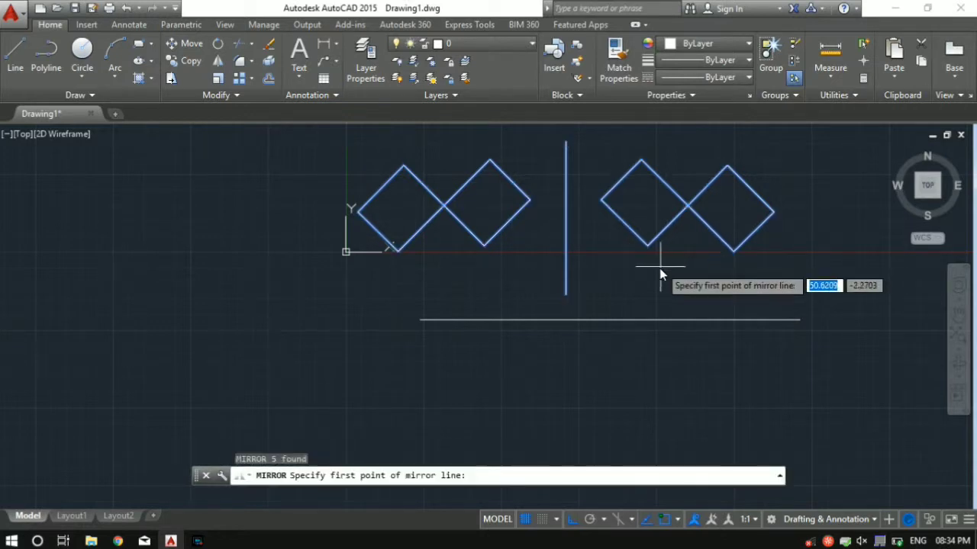
pyautogui.click(796, 318)
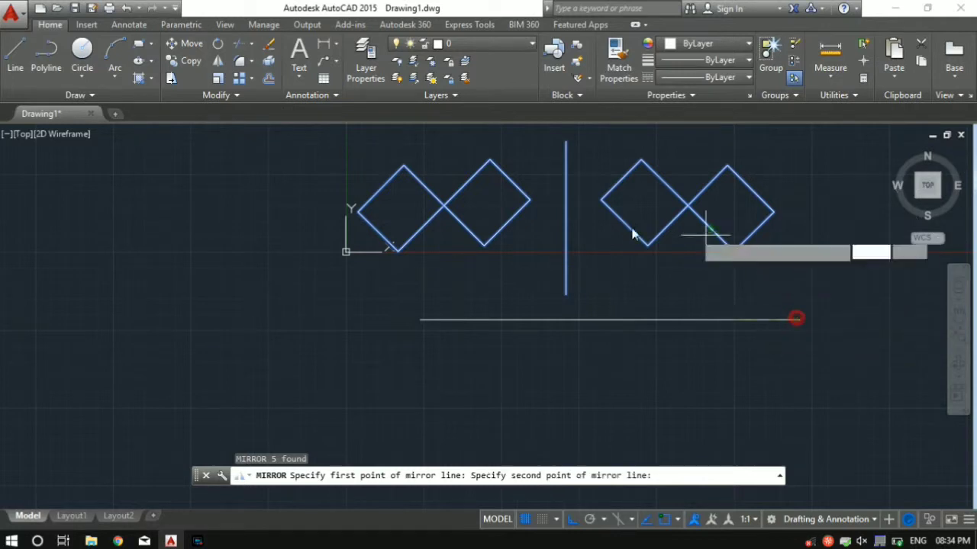
pyautogui.click(419, 320)
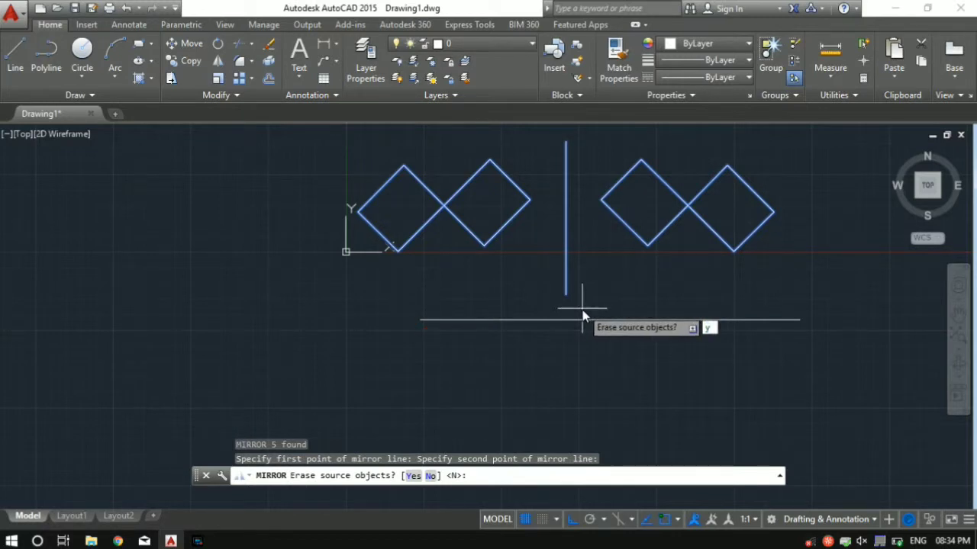
pyautogui.write('y')
pyautogui.press('Return')
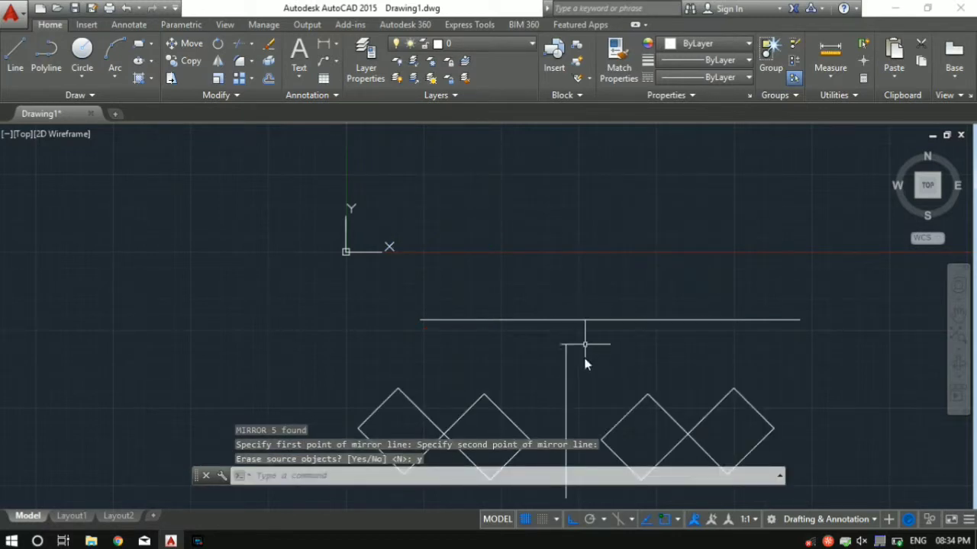
pyautogui.moveTo(585, 339); pyautogui.dragTo(608, 295, button='middle')
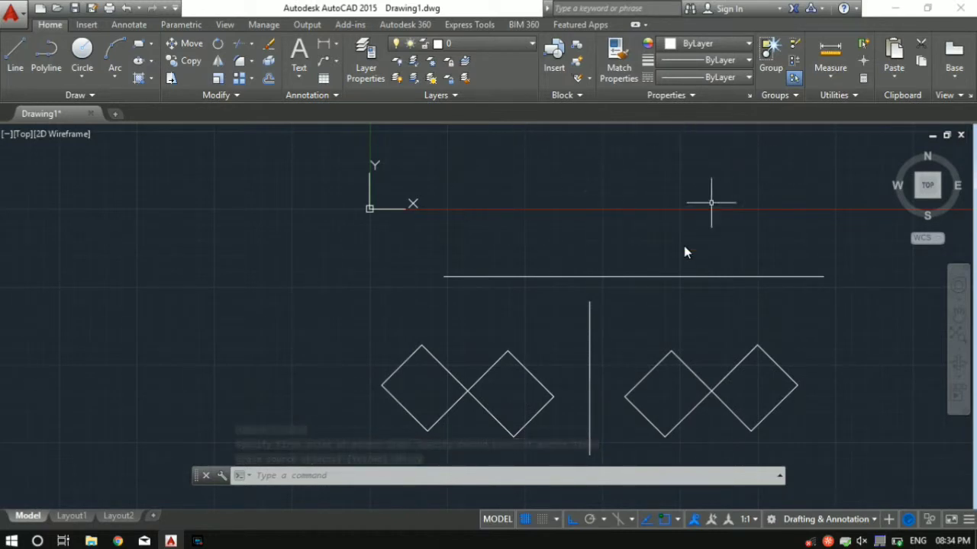
pyautogui.moveTo(659, 310)
pyautogui.mouseDown(button='middle')
pyautogui.moveTo(665, 285)
pyautogui.moveTo(540, 283)
pyautogui.mouseUp(button='middle')
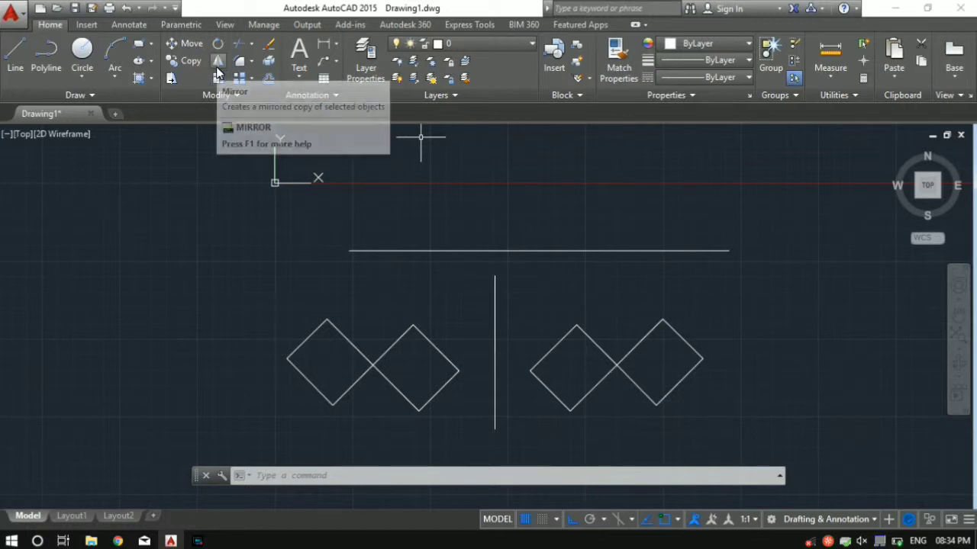
pyautogui.scroll(-2, 655, 382)
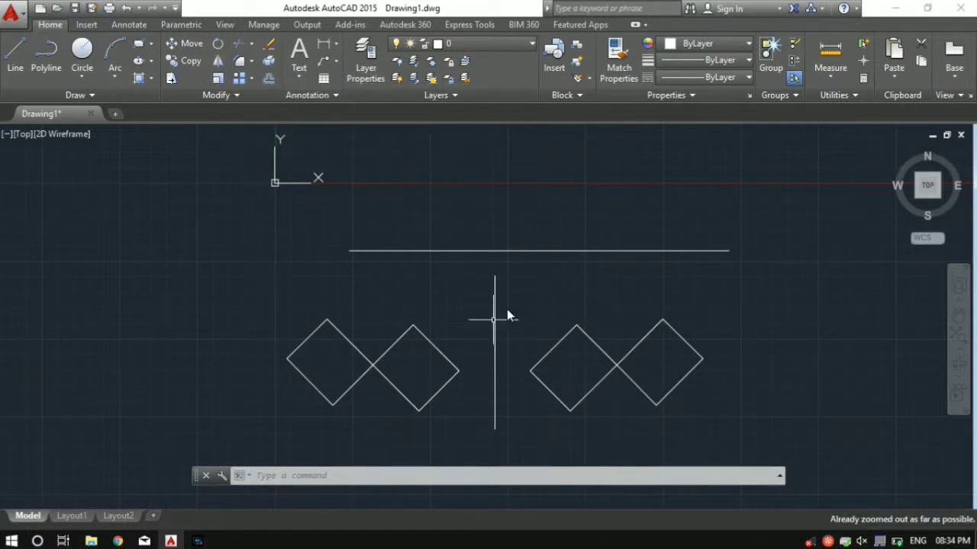
pyautogui.scroll(-1, 601, 246)
pyautogui.moveTo(641, 239)
pyautogui.mouseDown(button='middle')
pyautogui.moveTo(676, 326)
pyautogui.moveTo(625, 305)
pyautogui.mouseUp(button='middle')
# Scale all six objects by a factor of 2 from the vertical line's bottom endpoint
pyautogui.click(701, 429)
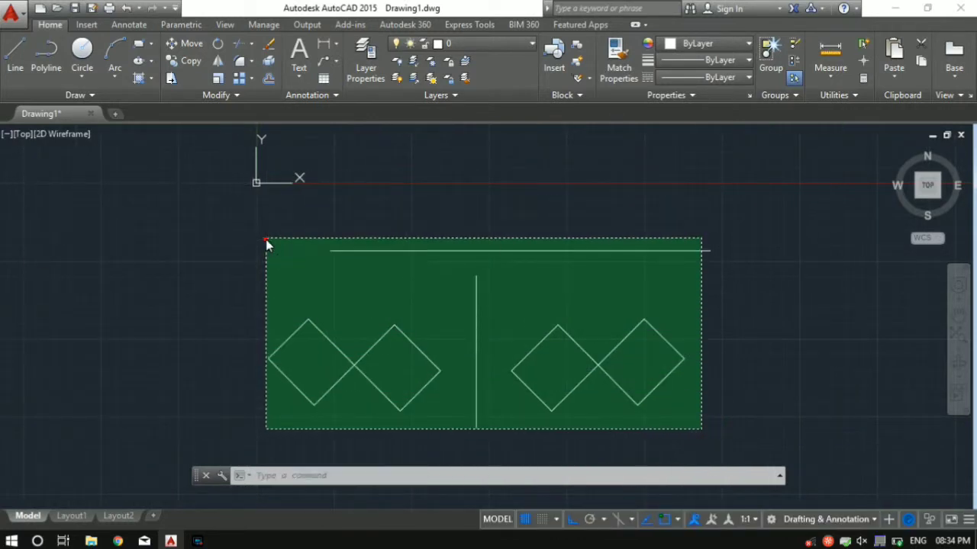
pyautogui.click(267, 238)
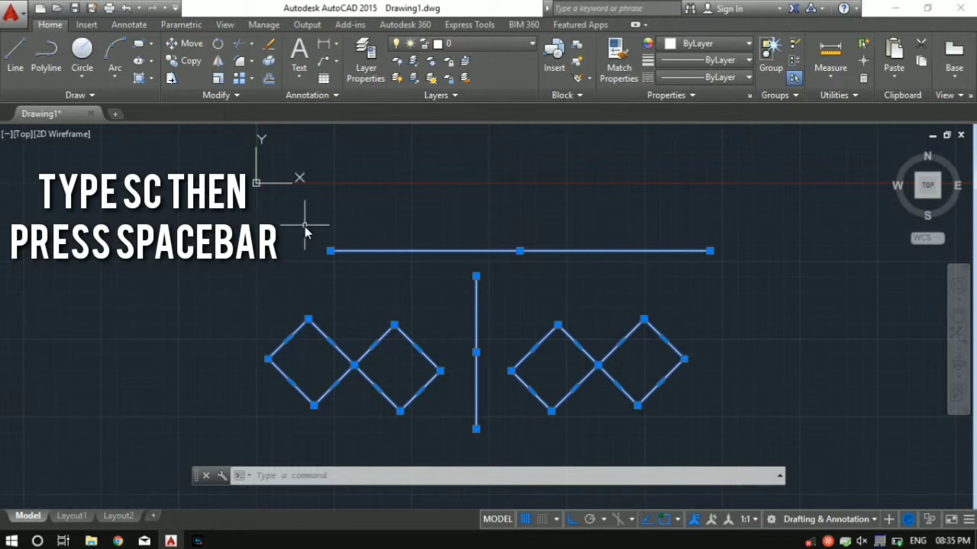
pyautogui.write('c')
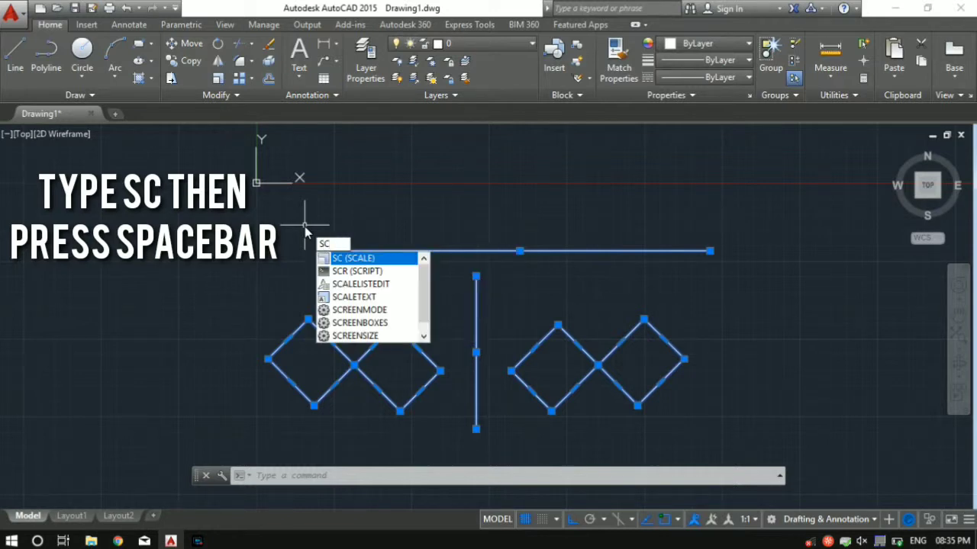
pyautogui.press('space')
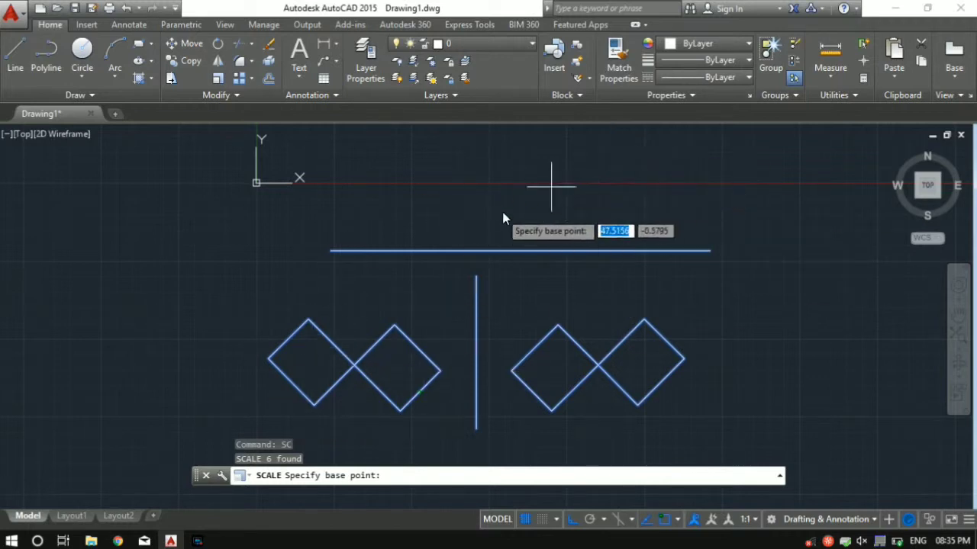
pyautogui.click(473, 430)
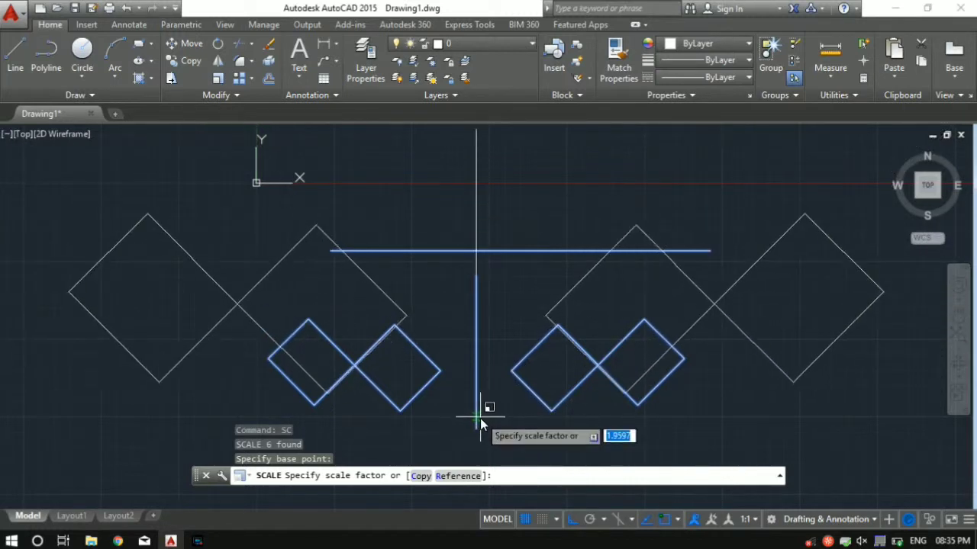
pyautogui.write('2')
pyautogui.press('Return')
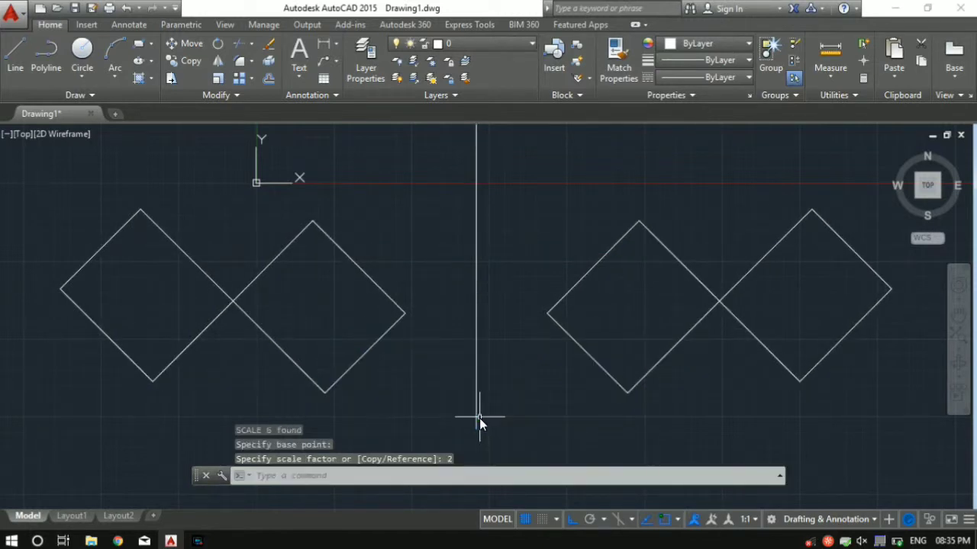
pyautogui.scroll(-2, 479, 418)
pyautogui.moveTo(479, 418)
pyautogui.mouseDown(button='middle')
pyautogui.moveTo(527, 351)
pyautogui.moveTo(491, 366)
pyautogui.mouseUp(button='middle')
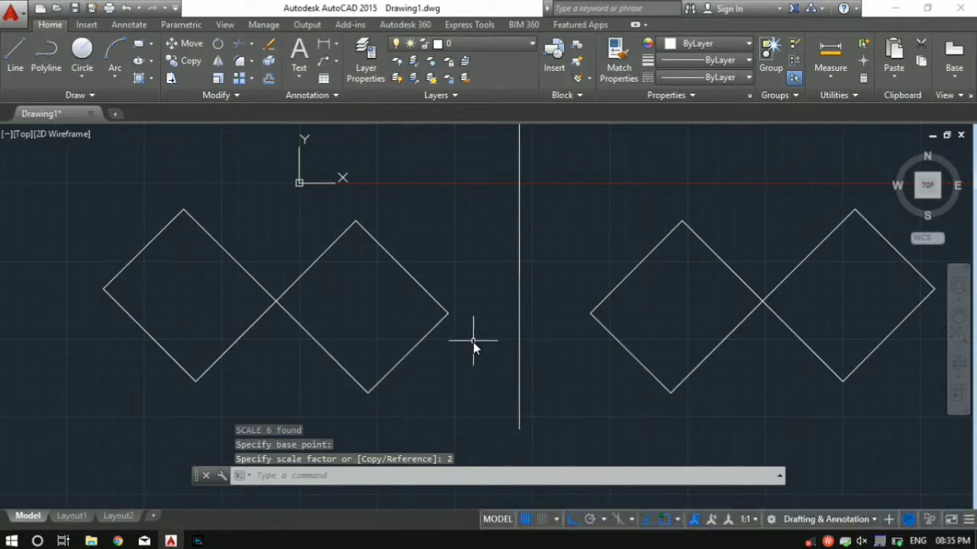
pyautogui.scroll(5, 572, 389)
pyautogui.scroll(-5, 576, 392)
pyautogui.scroll(-2, 480, 418)
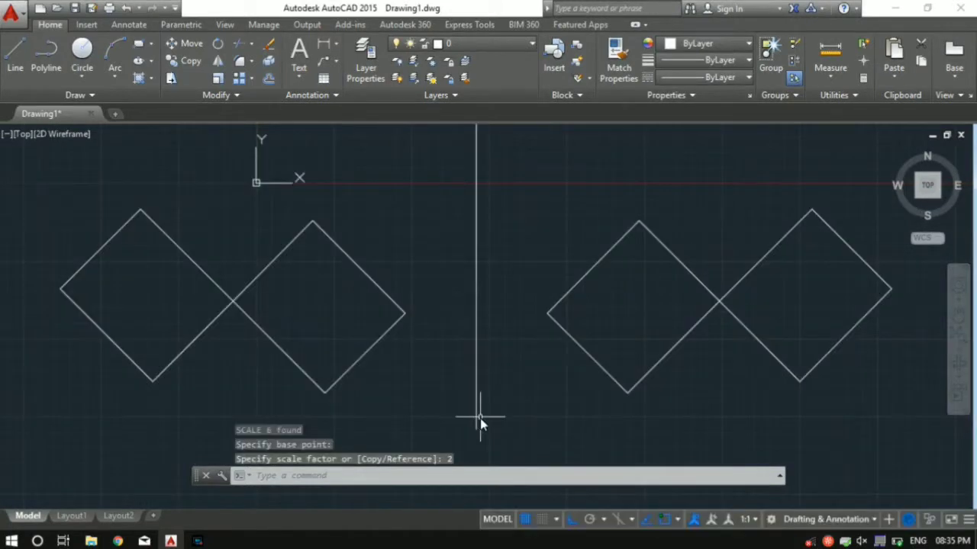